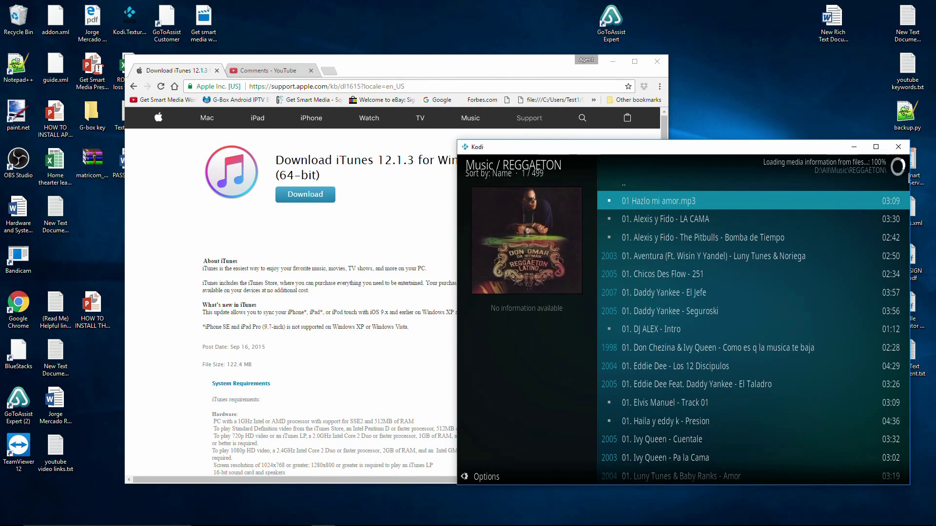
Step: Scroll through the 499 tracks listed in Kodi's REGGAETON music folder
scroll(753, 317, down, 4)
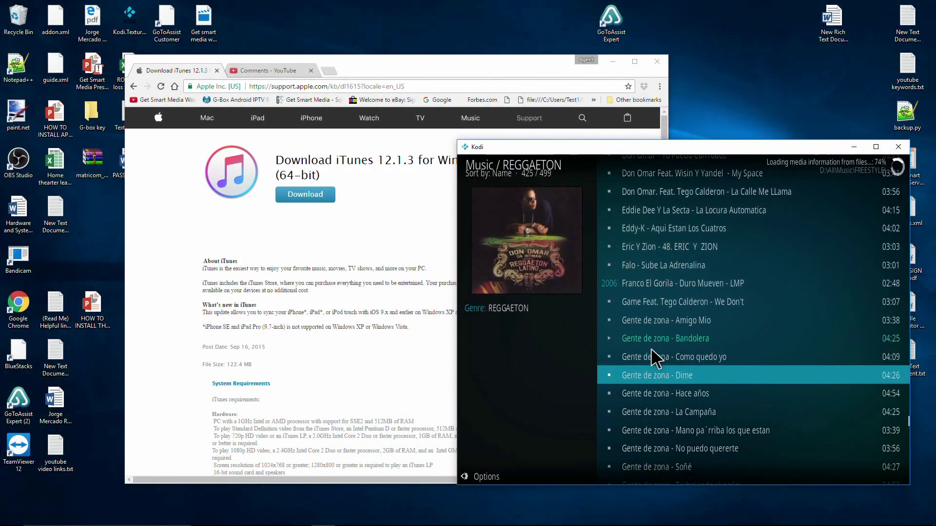
Step: Leave the REGGAETON folder and go back to the Kodi home screen
scroll(653, 358, down, 10)
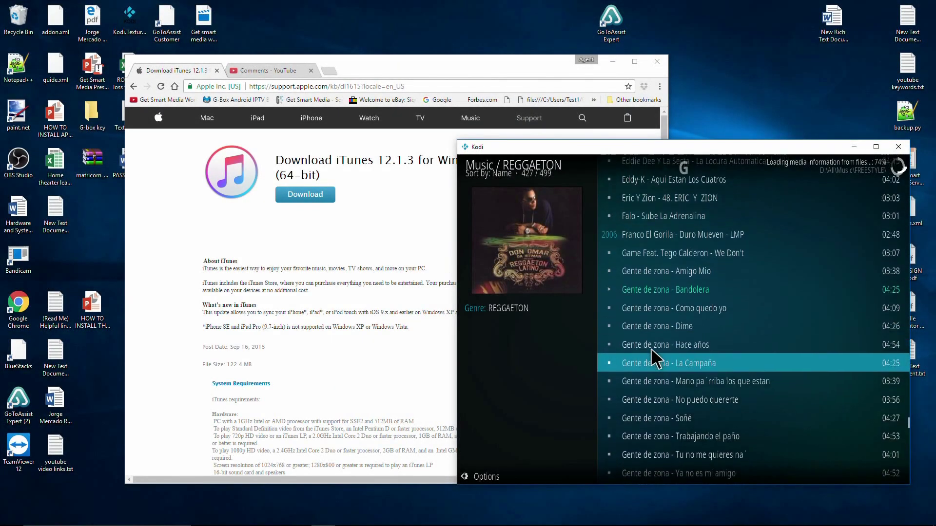
scroll(652, 360, down, 5)
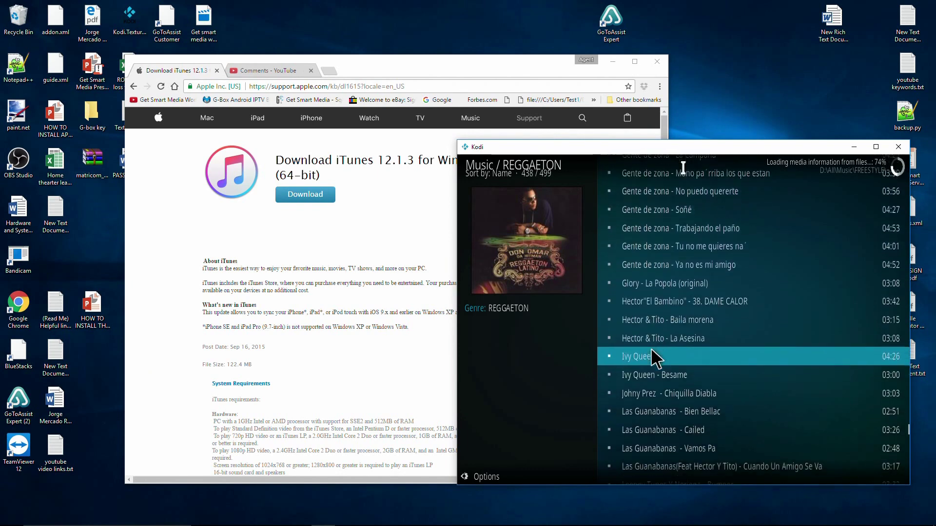
key(Escape)
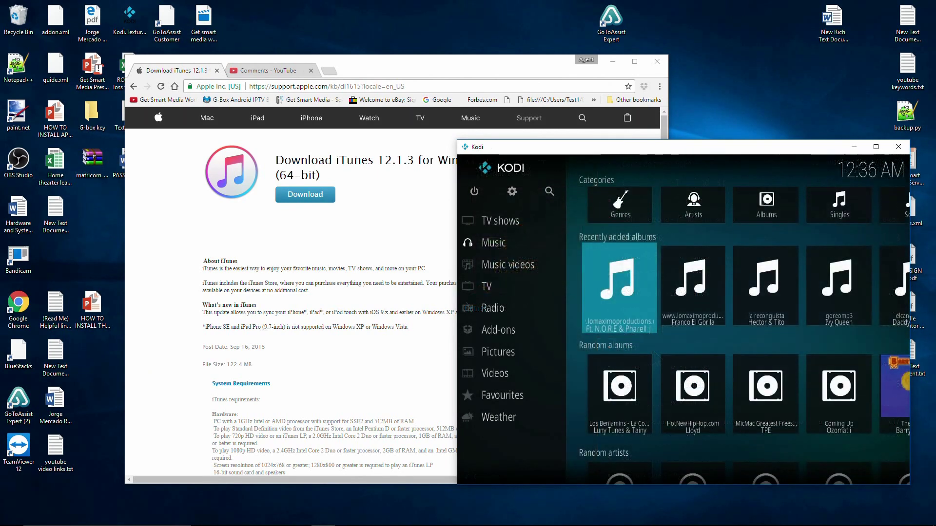
scroll(653, 358, down, 2)
scroll(653, 358, up, 4)
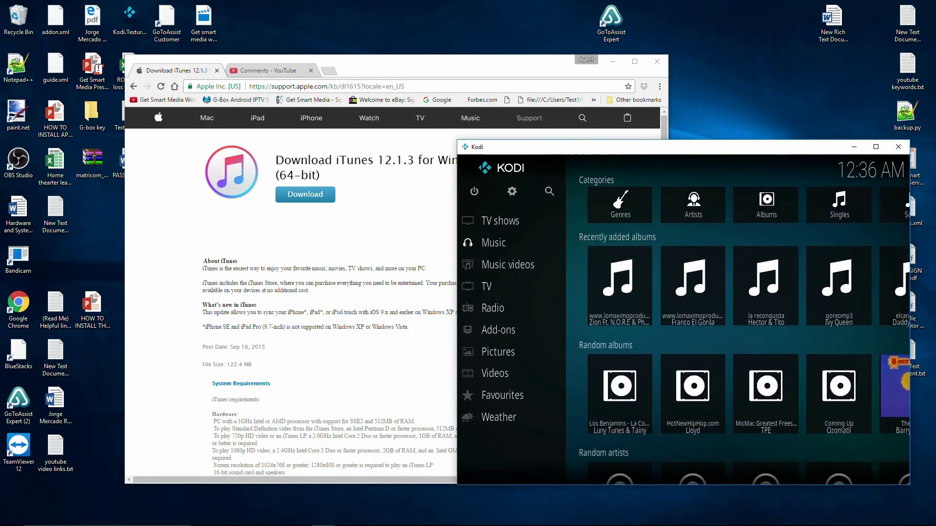
Step: Open Music Genres, pick a genre three rows down and list its artists
key(Return)
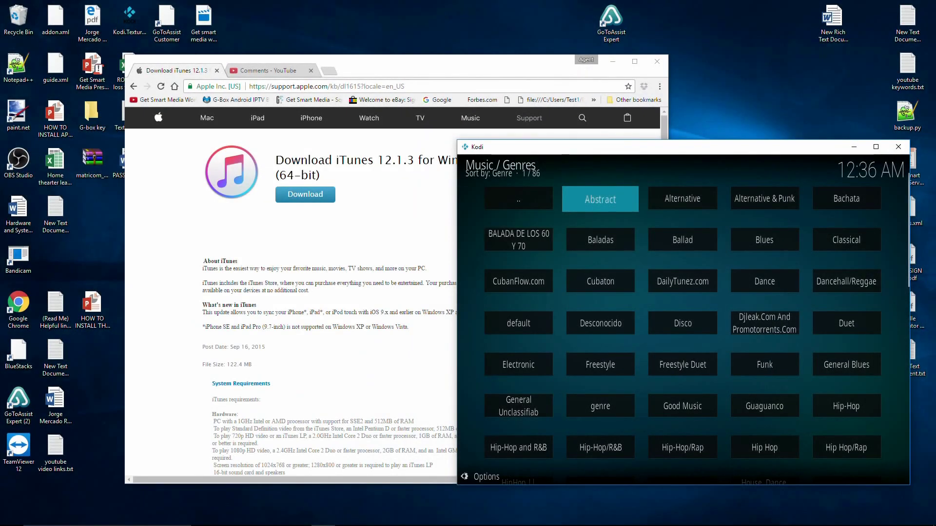
key(Down)
key(Down)
key(Down)
key(Down)
key(Down)
key(Down)
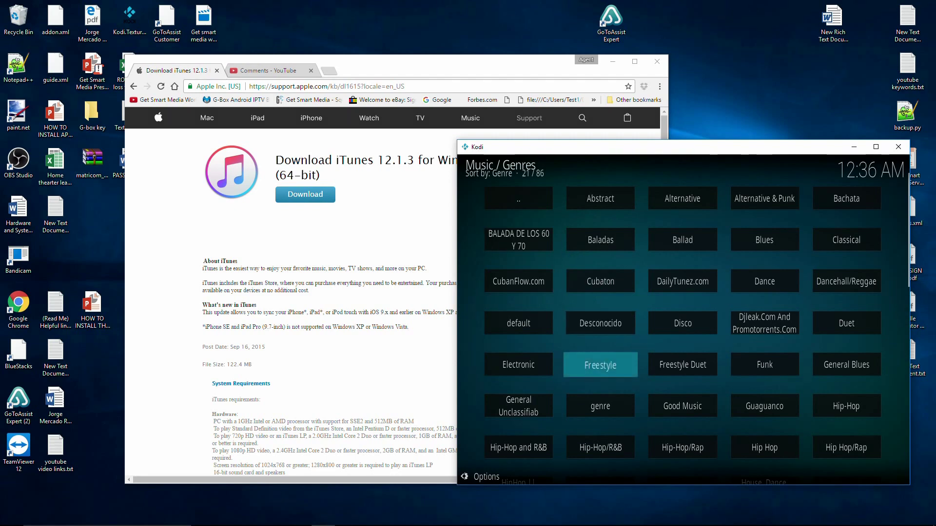
key(Down)
key(Down)
key(Down)
key(Down)
key(Down)
key(Down)
key(Down)
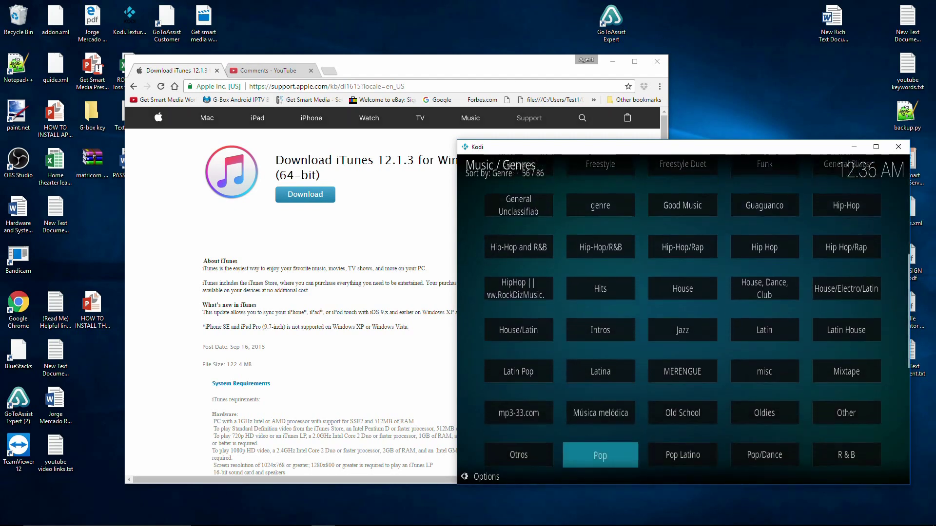
key(Down)
key(Return)
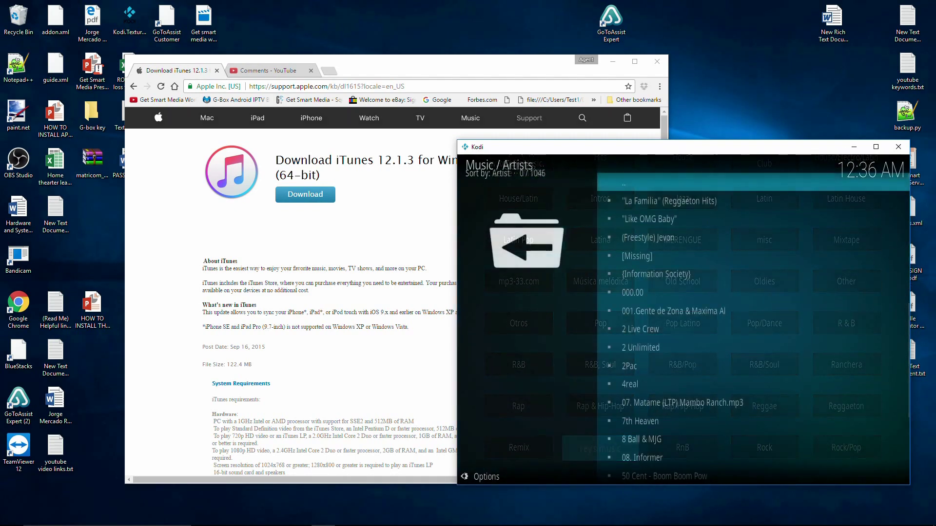
key(Down)
key(Down)
key(Down)
key(Down)
key(Down)
key(Down)
key(Down)
key(Down)
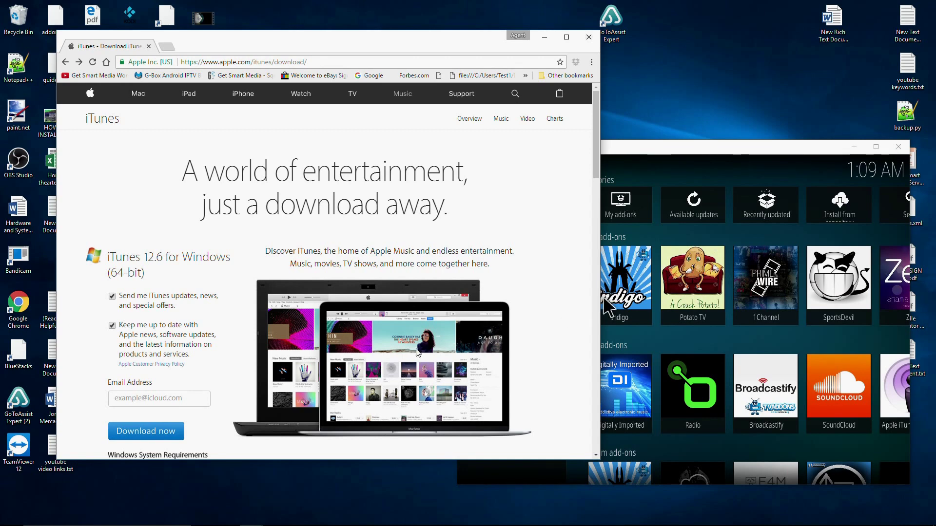
Step: Review the iTunes system requirements and download the 64-bit iTunes 12.6 installer for Windows
scroll(393, 267, down, 6)
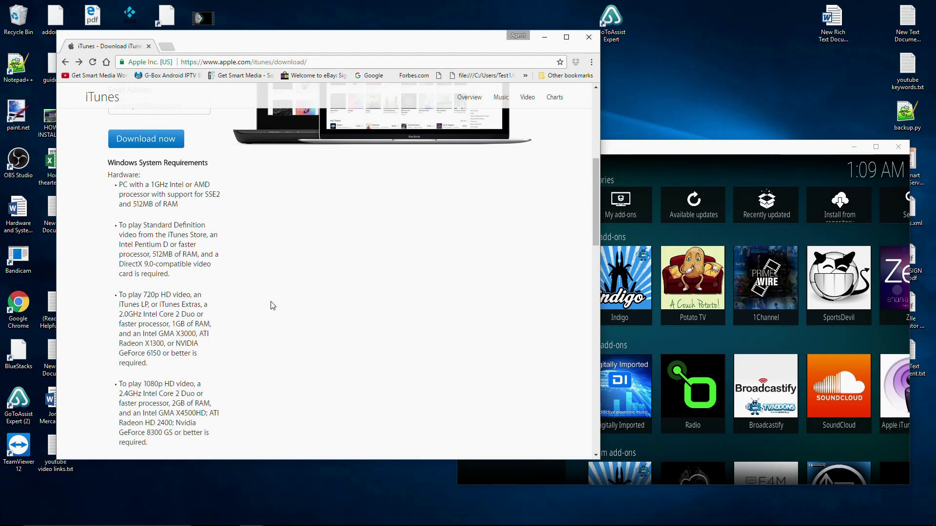
scroll(273, 306, down, 2)
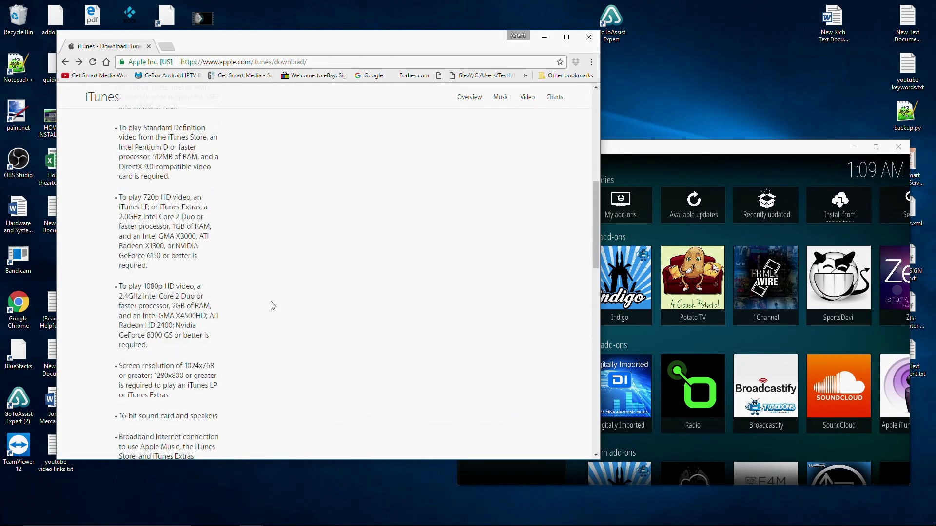
scroll(273, 306, up, 8)
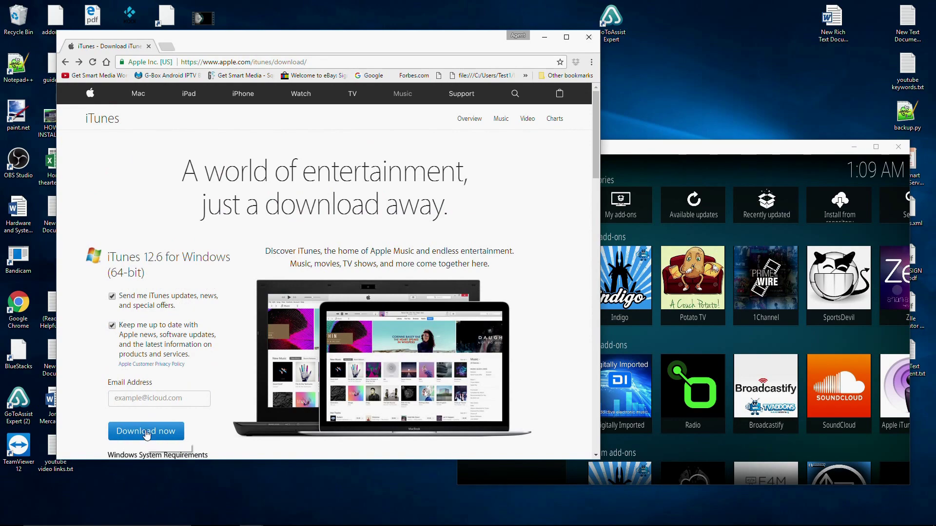
click(145, 431)
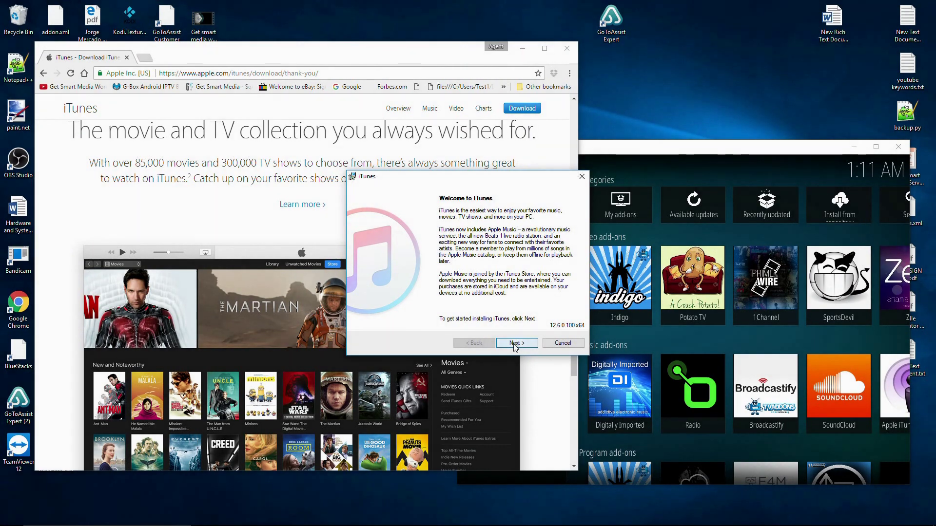
Step: Install iTunes to C:\Program Files\iTunes\ without making it the default audio player
click(514, 344)
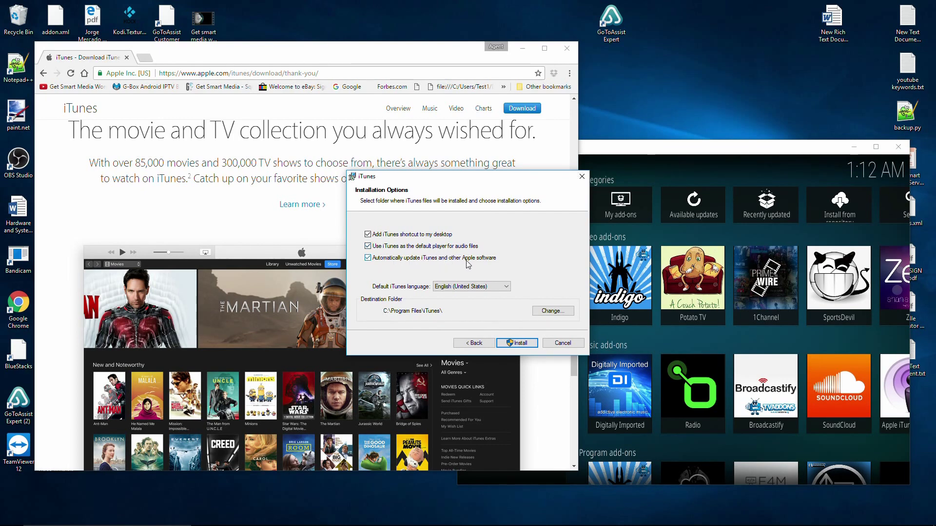
click(368, 246)
click(517, 343)
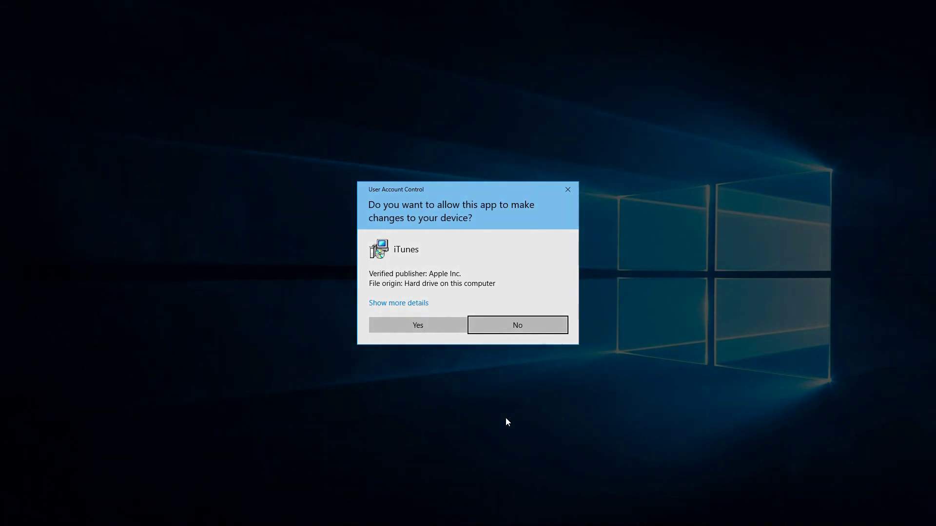
Step: Approve the User Account Control prompts so the iTunes installation can complete
click(419, 327)
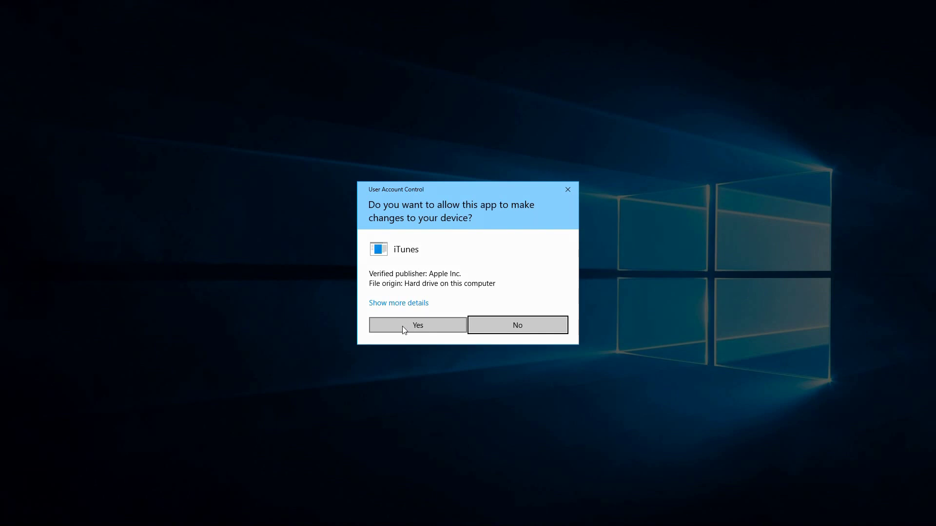
click(404, 324)
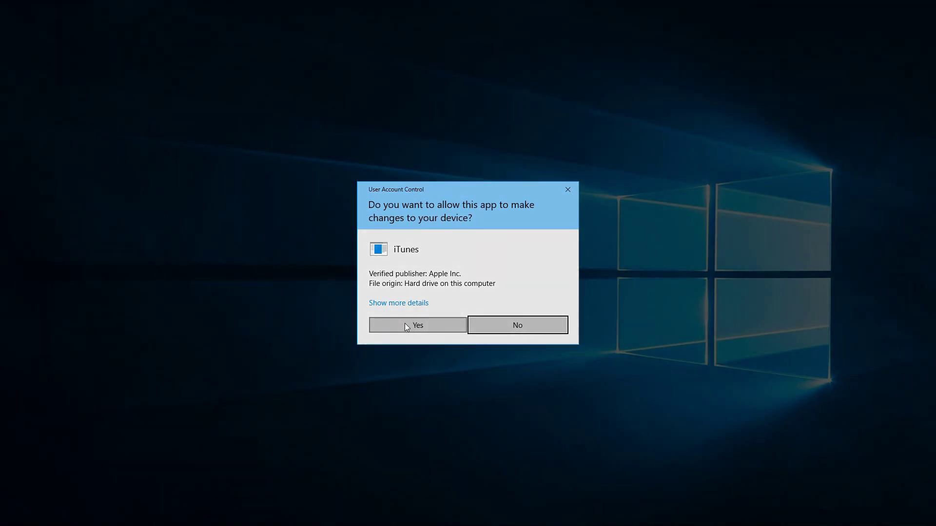
click(405, 324)
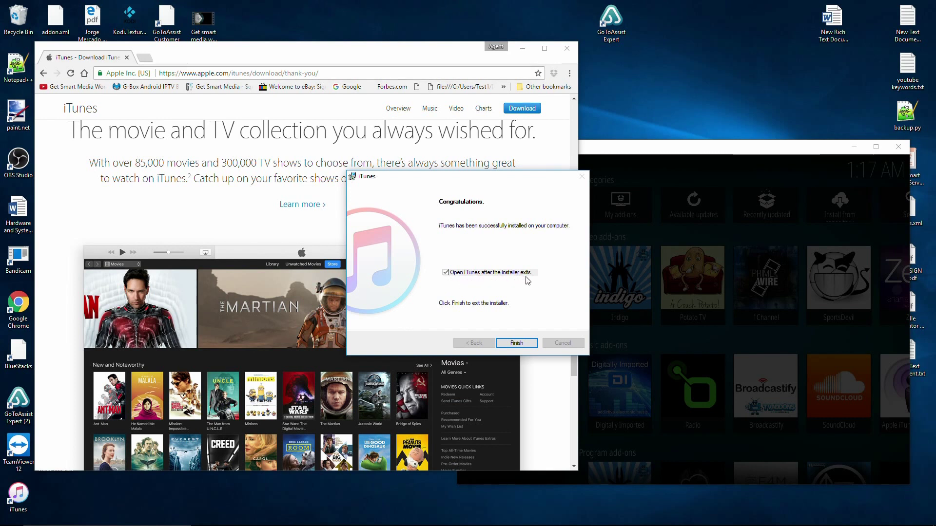
Step: Launch iTunes, accept its software license and welcome terms, then start the Store sign-in
click(517, 343)
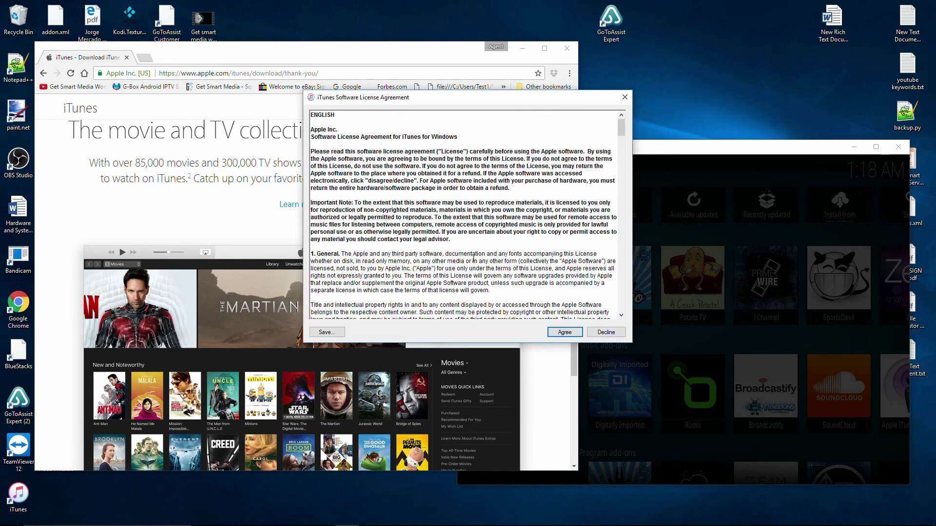
scroll(474, 259, down, 20)
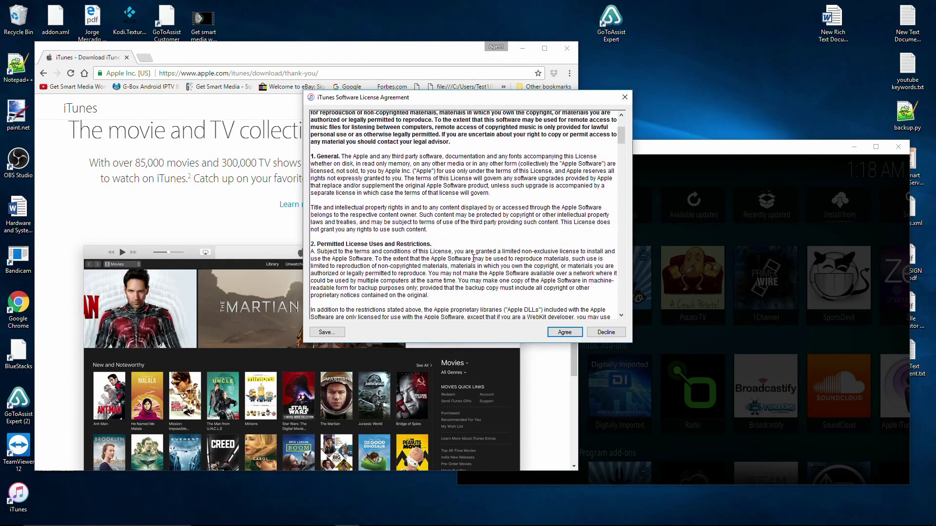
scroll(474, 259, down, 20)
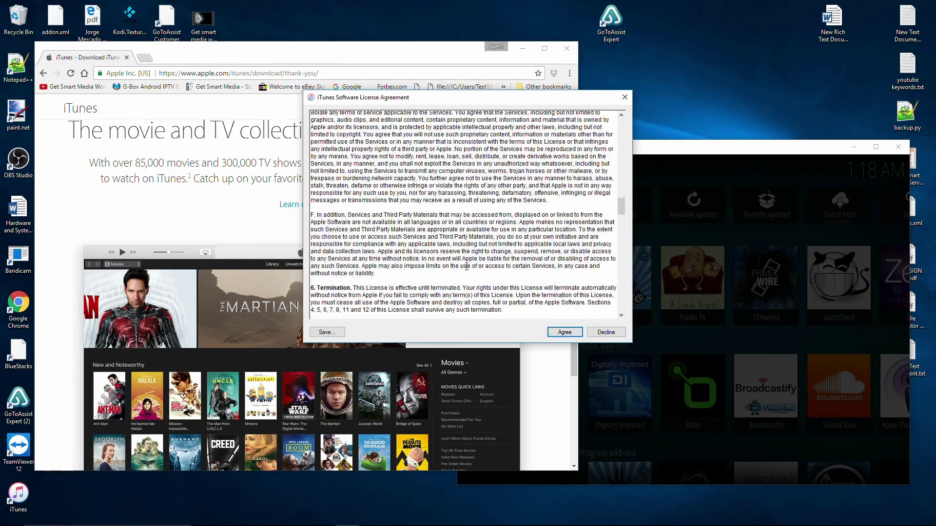
scroll(467, 305, down, 20)
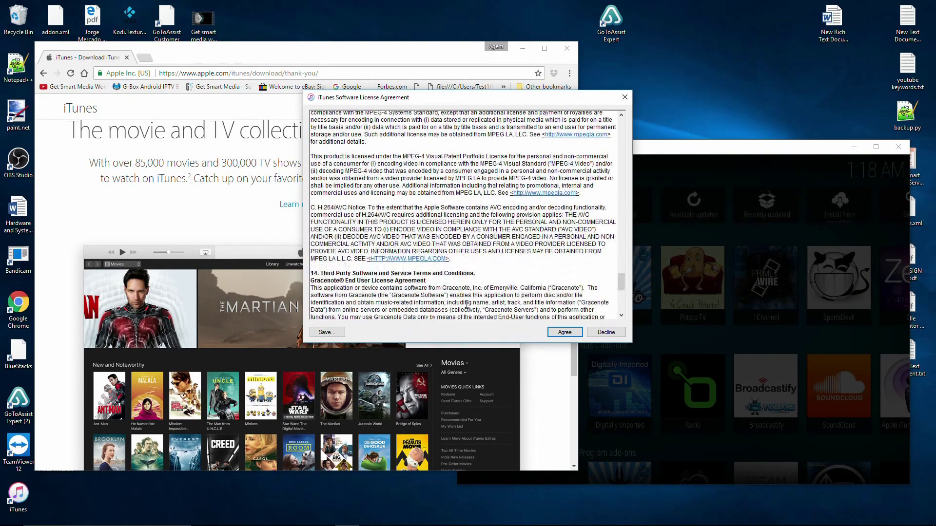
click(563, 332)
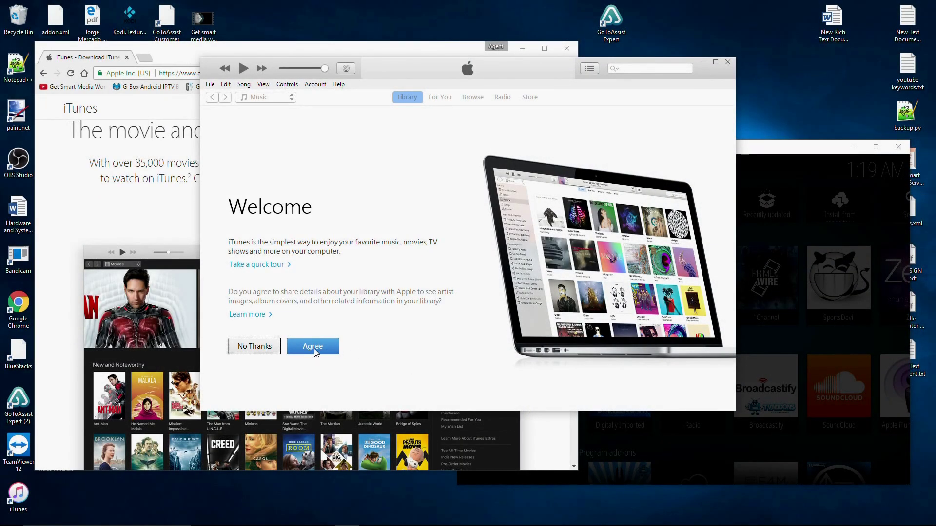
click(313, 346)
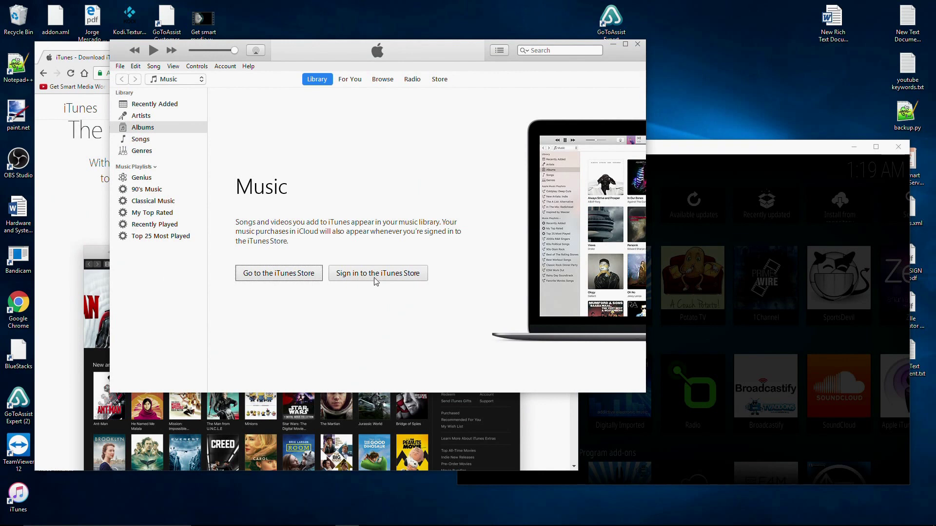
click(375, 281)
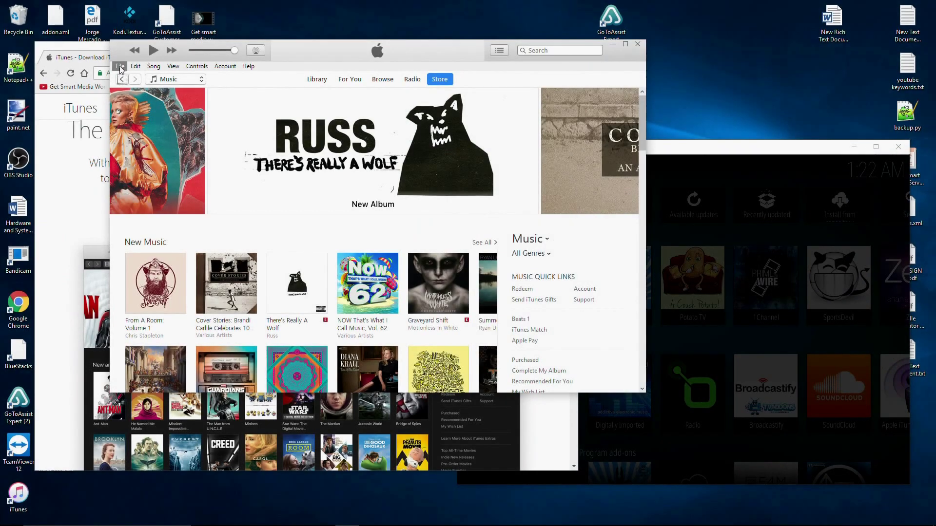
Step: Add Sizzla_-_Give_Me_a_Try.mp3 from D:\All\Music to the iTunes library as a single file
click(120, 67)
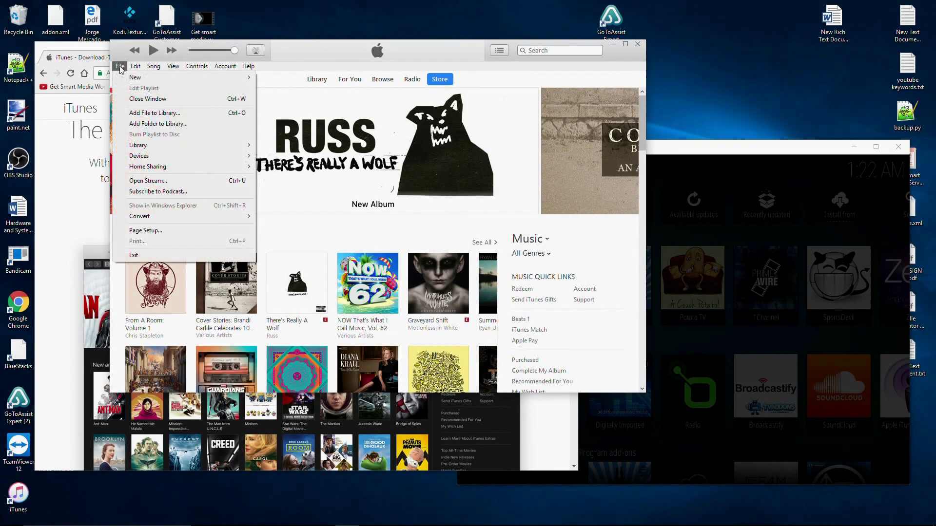
click(148, 116)
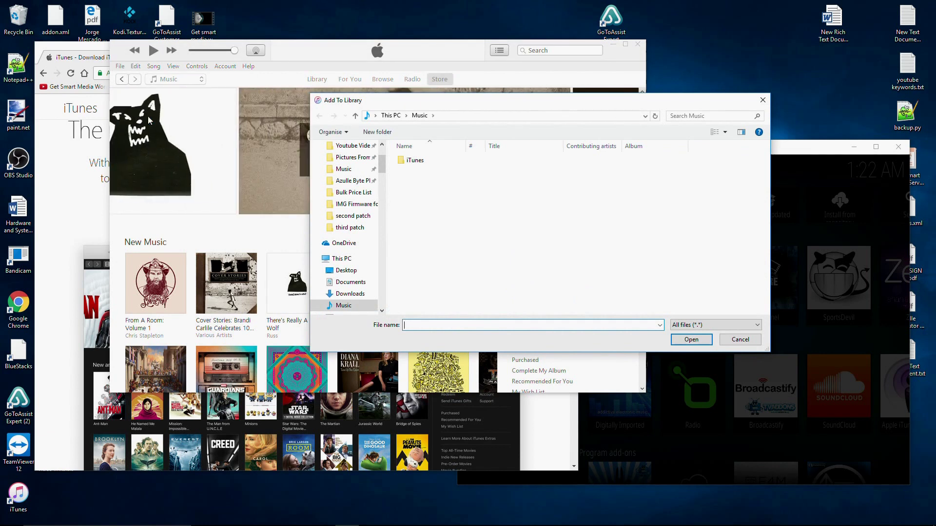
click(342, 218)
scroll(343, 222, down, 3)
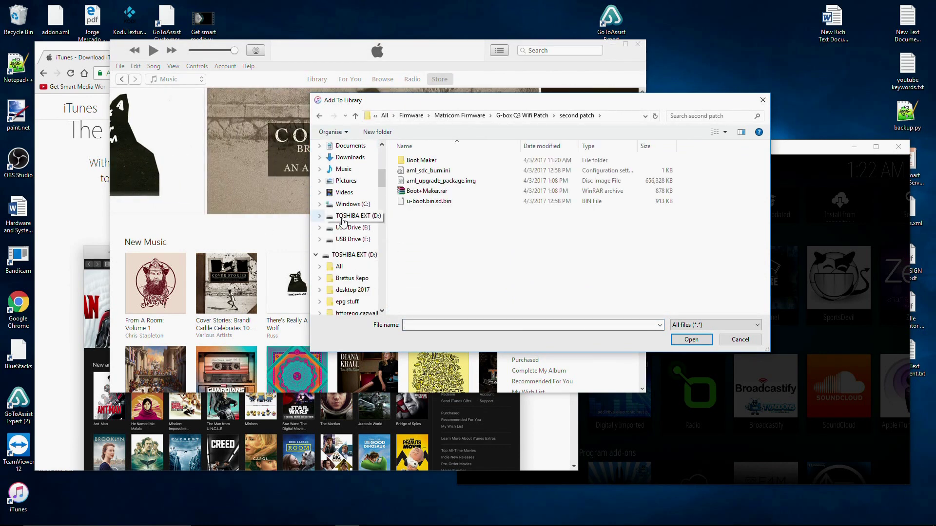
click(342, 219)
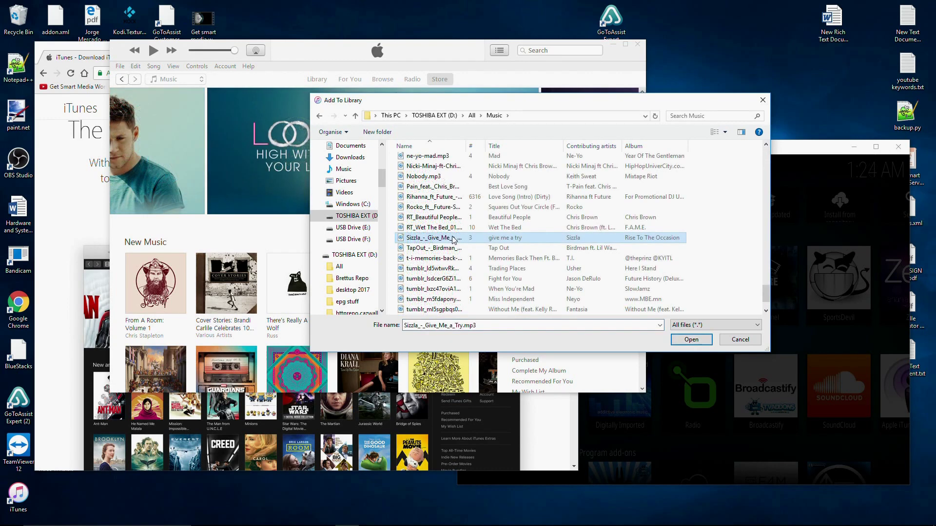
click(691, 340)
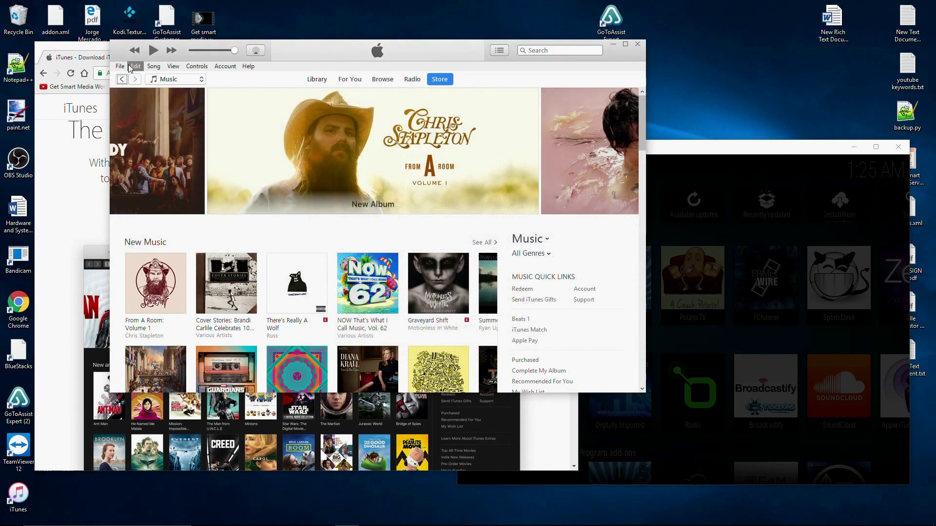
Step: Add the whole D:\All\Music folder on TOSHIBA EXT to the iTunes library
click(119, 67)
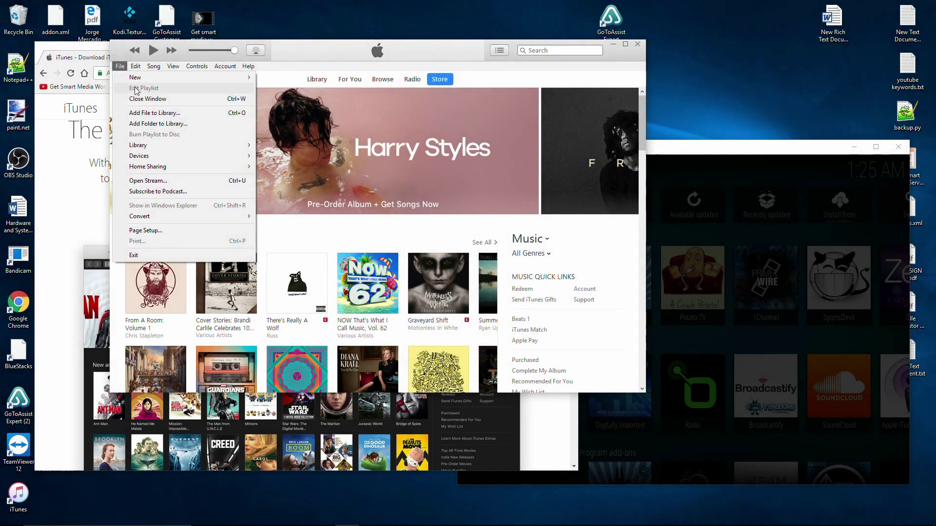
click(149, 125)
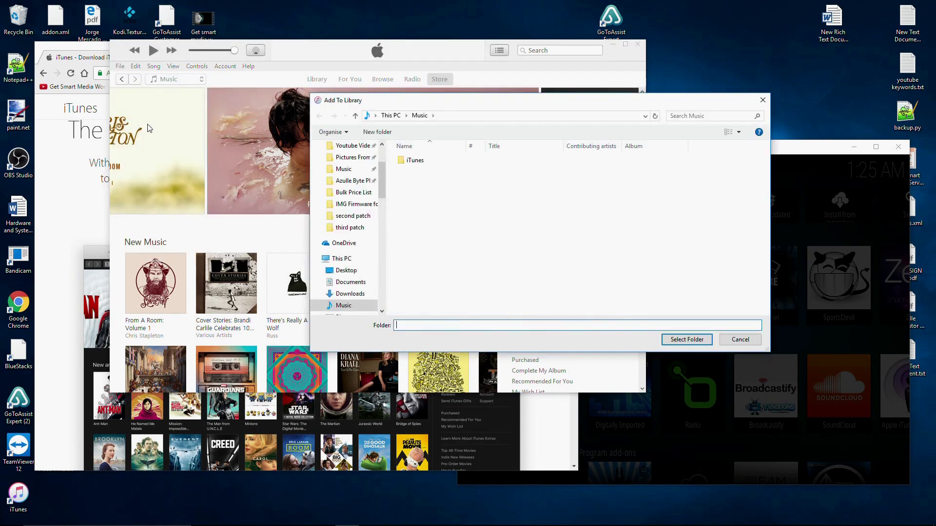
click(341, 259)
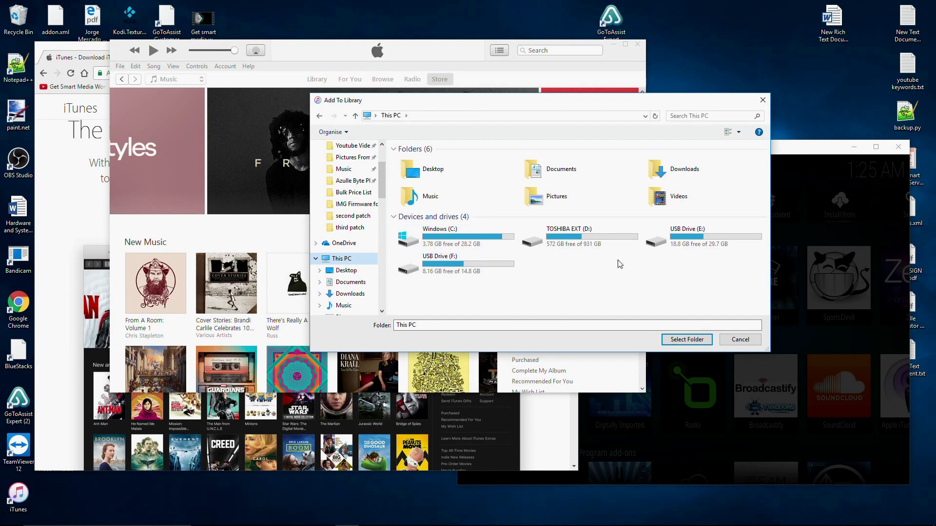
double_click(540, 229)
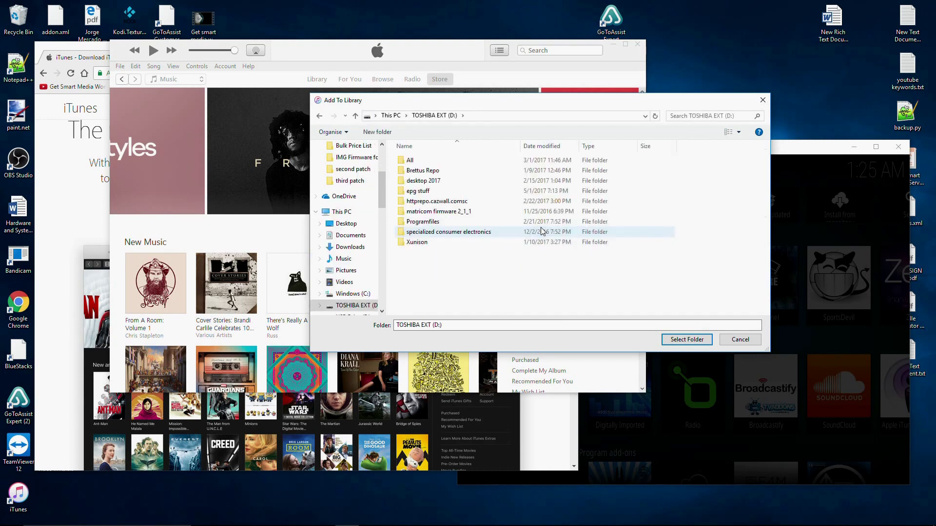
double_click(423, 160)
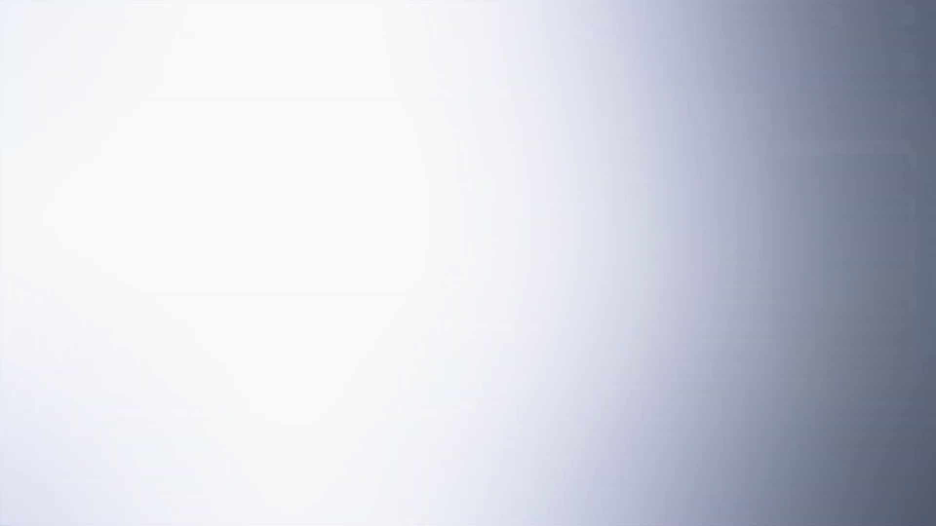
scroll(441, 265, down, 10)
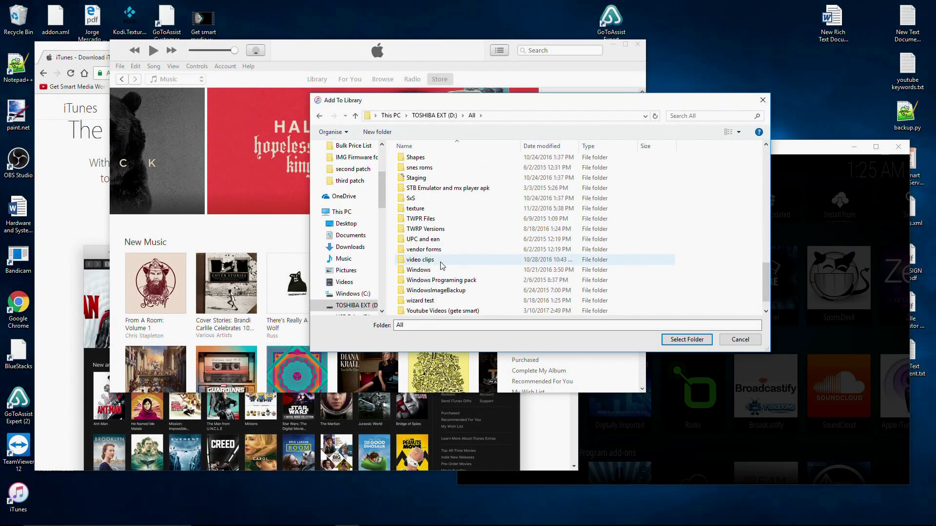
scroll(441, 266, down, 5)
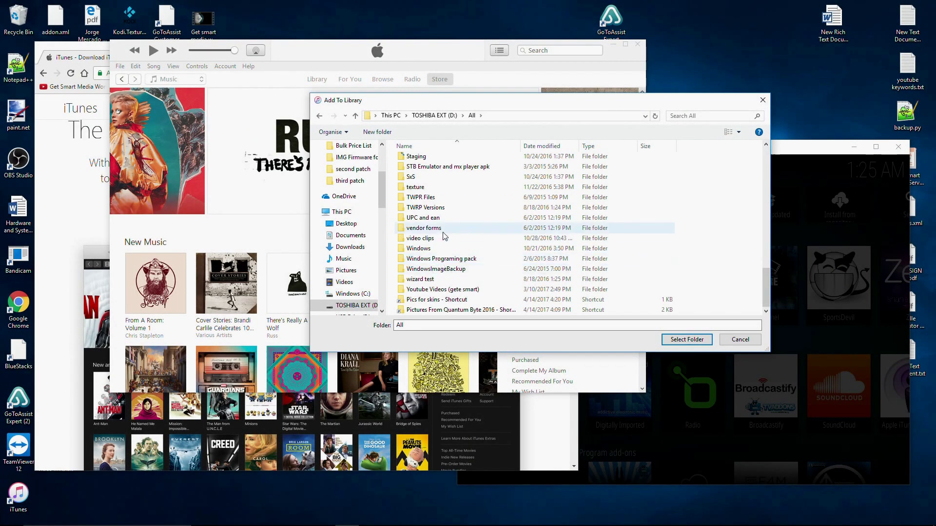
scroll(434, 219, up, 4)
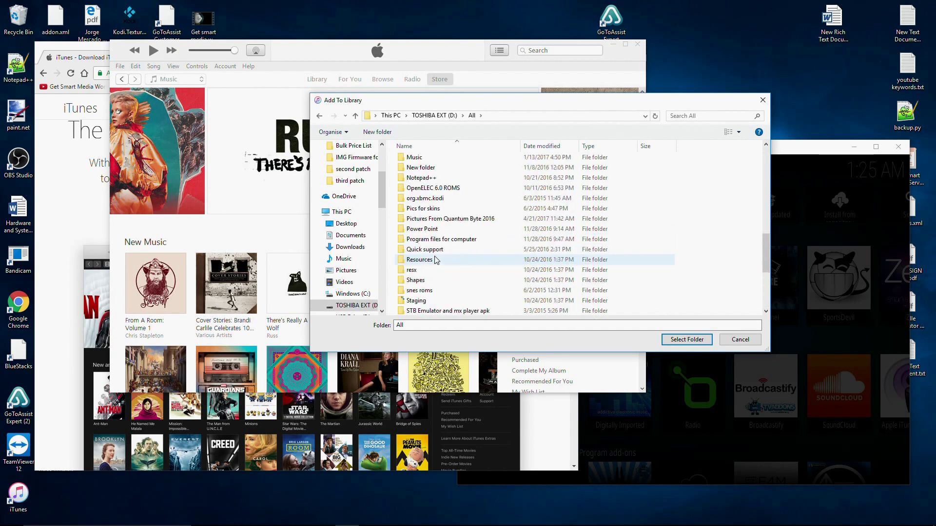
click(415, 157)
click(687, 339)
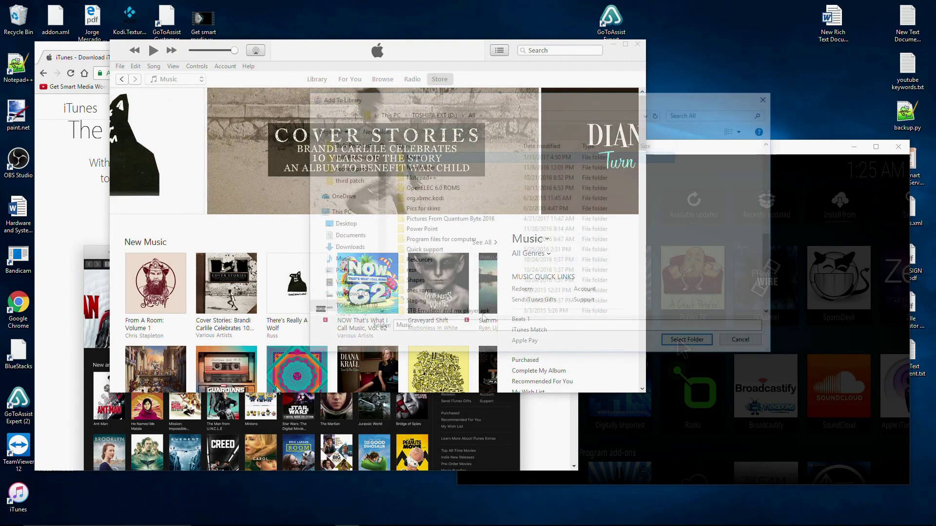